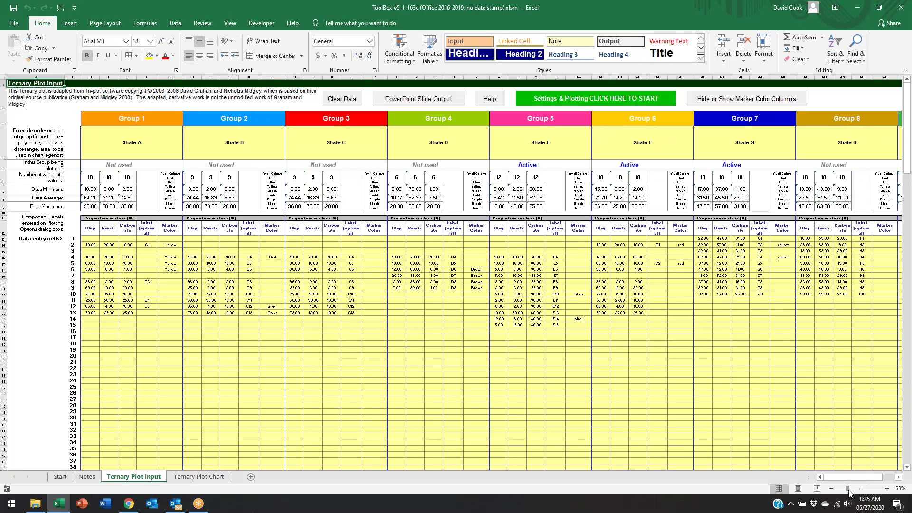
Look across the group data columns of the Ternary Plot Input sheet, from Group 1 through Group 7.
left_click_drag(848, 489, 844, 488)
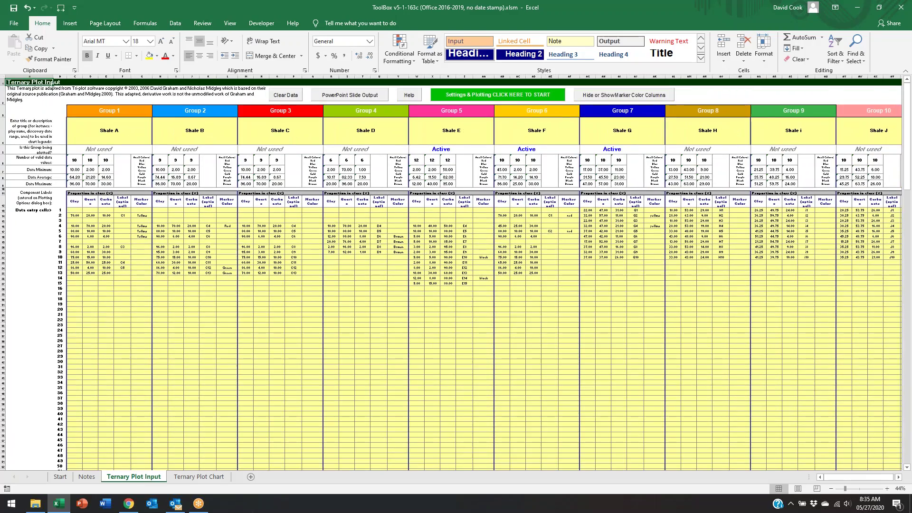
left_click_drag(845, 489, 852, 490)
left_click(734, 418)
key("Right")
key("Right")
key("Right")
key("Right")
key("Right")
key("Right")
key("Right")
key("Right")
key("Right")
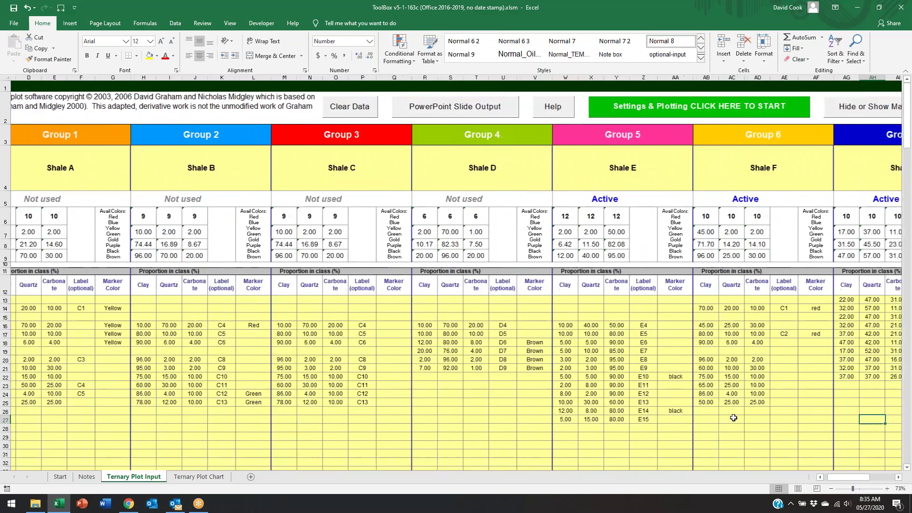
key("Right")
key("Right")
key("Right")
key("Right")
key("Right")
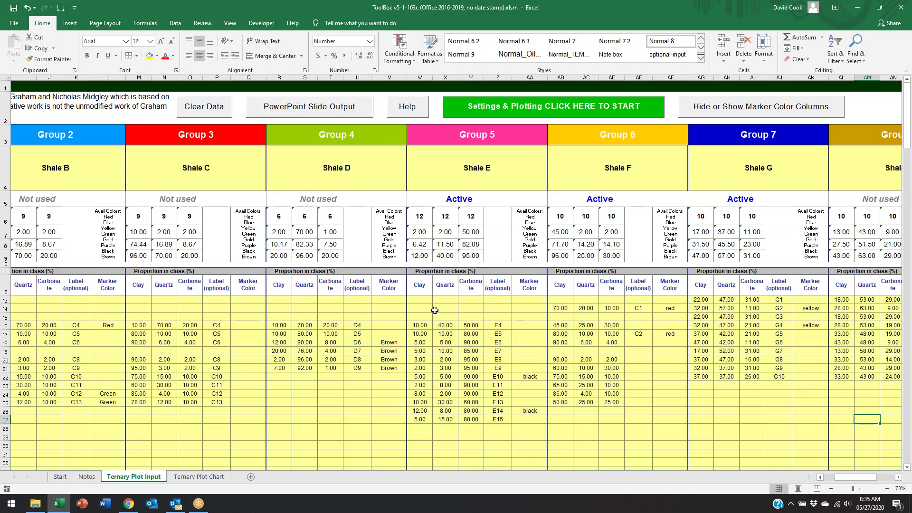
Check Group 5's component columns against the component axis names in the ternary chart options, leaving the plotting settings unchanged.
left_click_drag(420, 286, 461, 445)
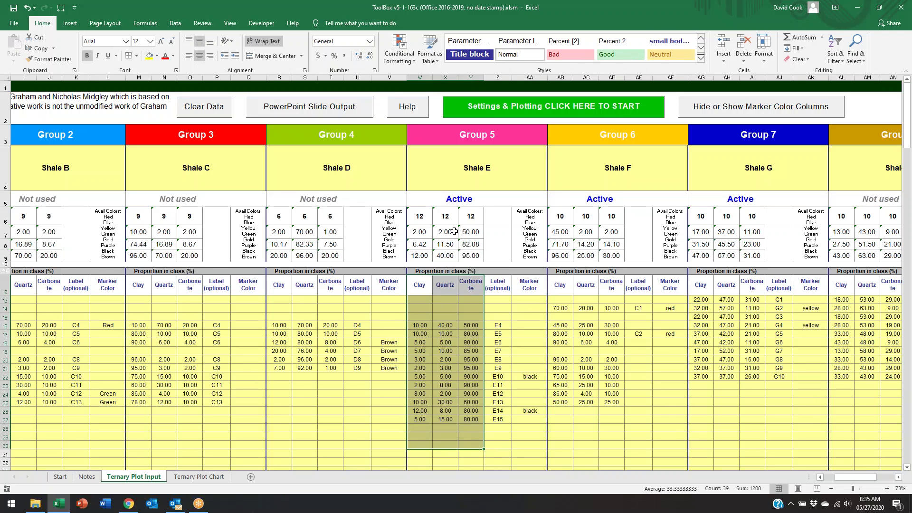
left_click(479, 107)
left_click(246, 133)
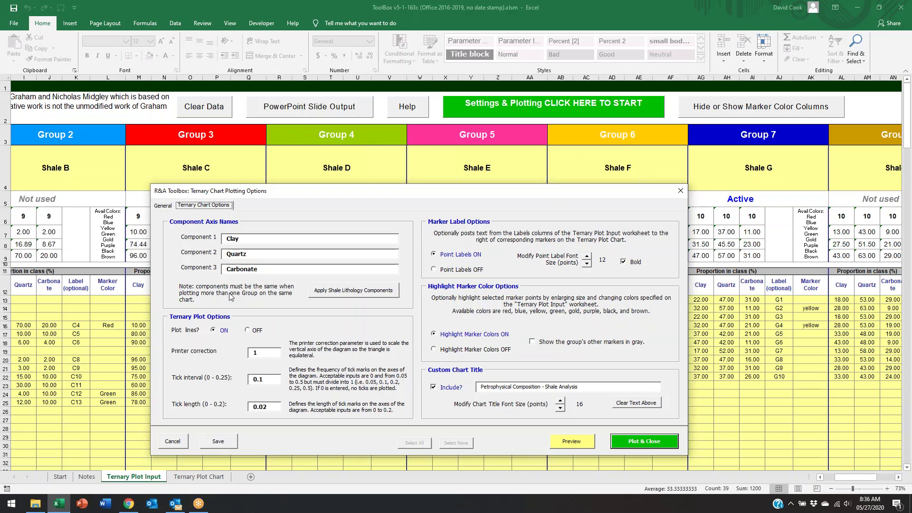
left_click(180, 447)
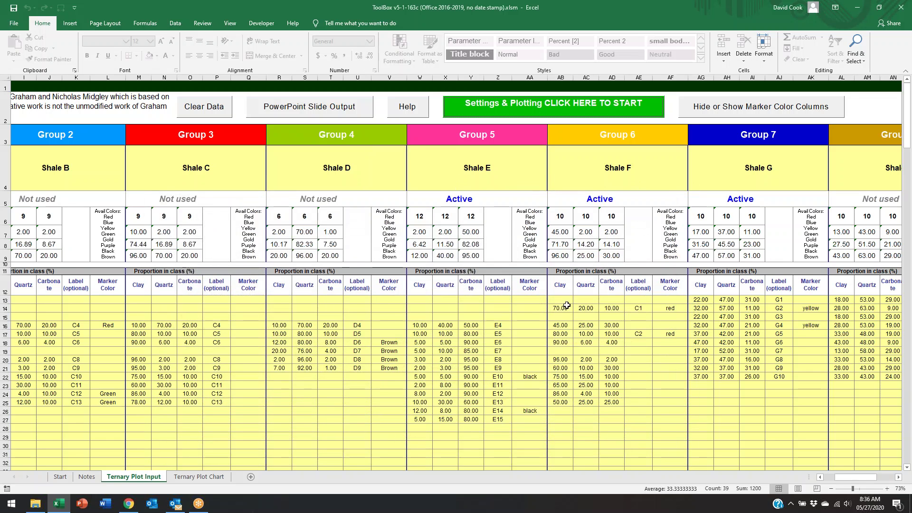
Examine Group 5's Clay, Quartz, Carbonate, Label and Marker Color columns by highlighting their entries in turn.
left_click_drag(424, 284, 472, 450)
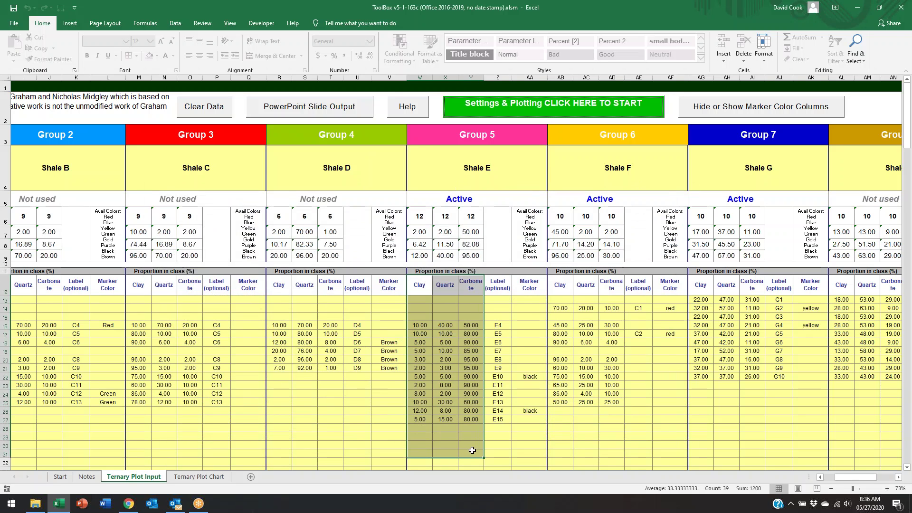
left_click(427, 368)
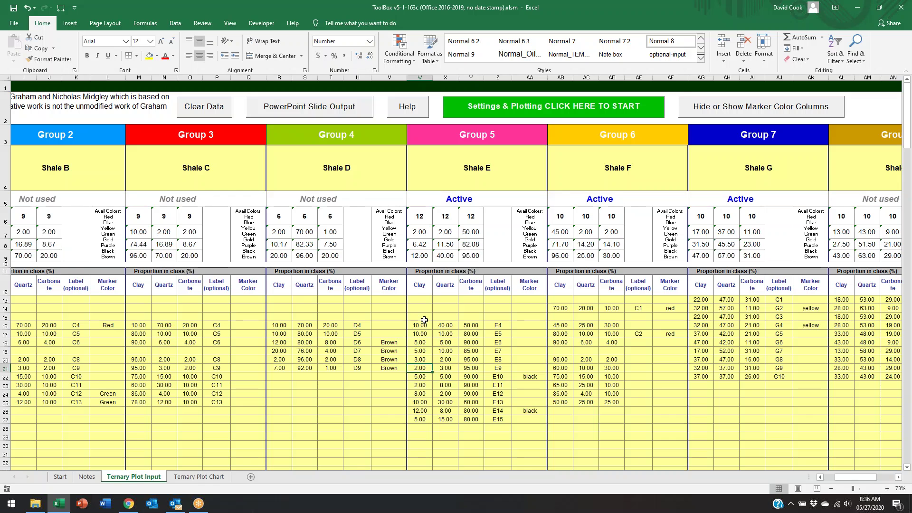
left_click_drag(424, 286, 424, 324)
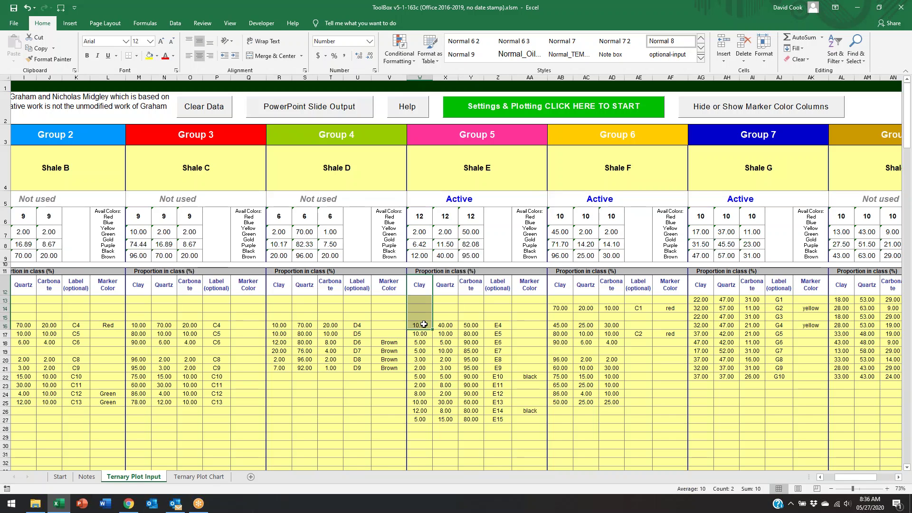
left_click_drag(445, 287, 445, 325)
left_click_drag(471, 287, 472, 324)
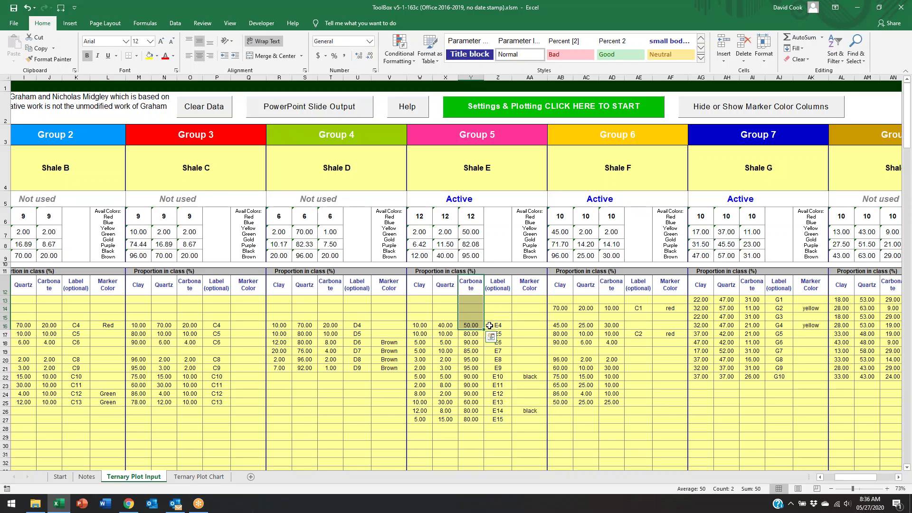
left_click(501, 287)
left_click_drag(501, 287, 499, 433)
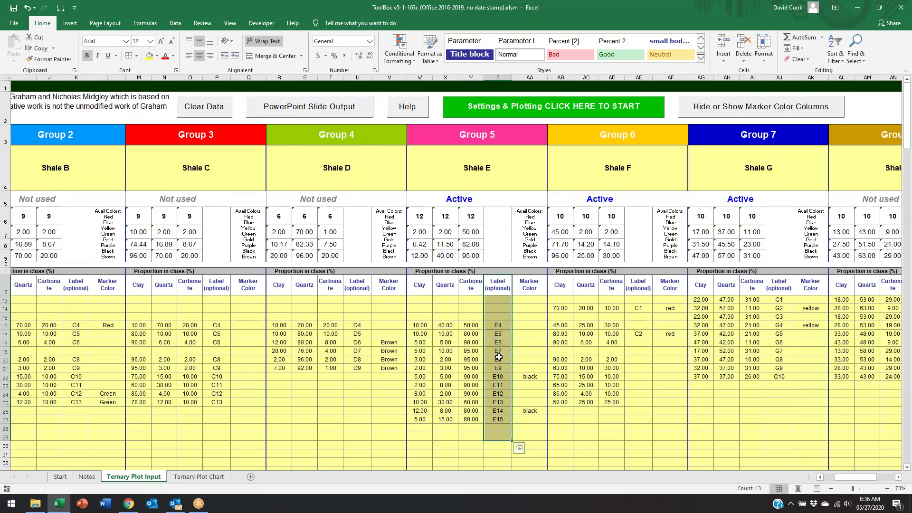
left_click_drag(534, 285, 531, 428)
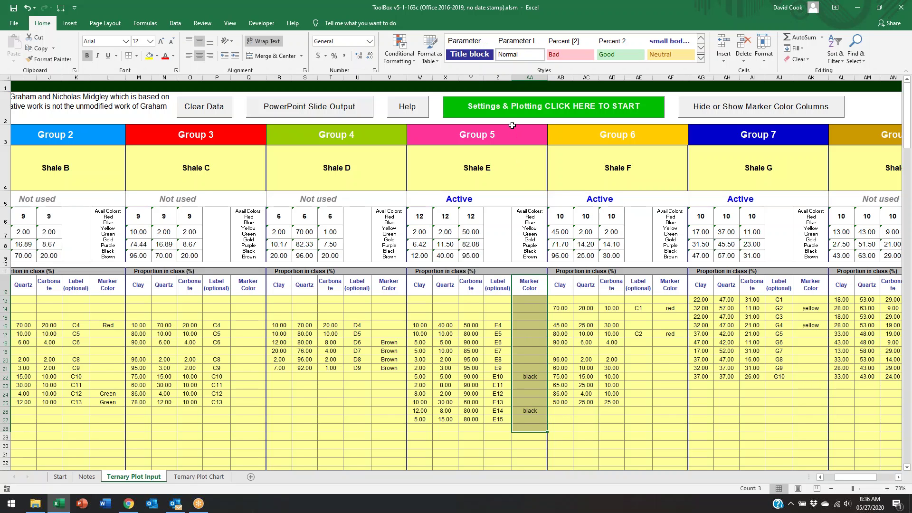
Open the plotting settings and review the marker label and highlight marker color options beside the worksheet data.
left_click(512, 109)
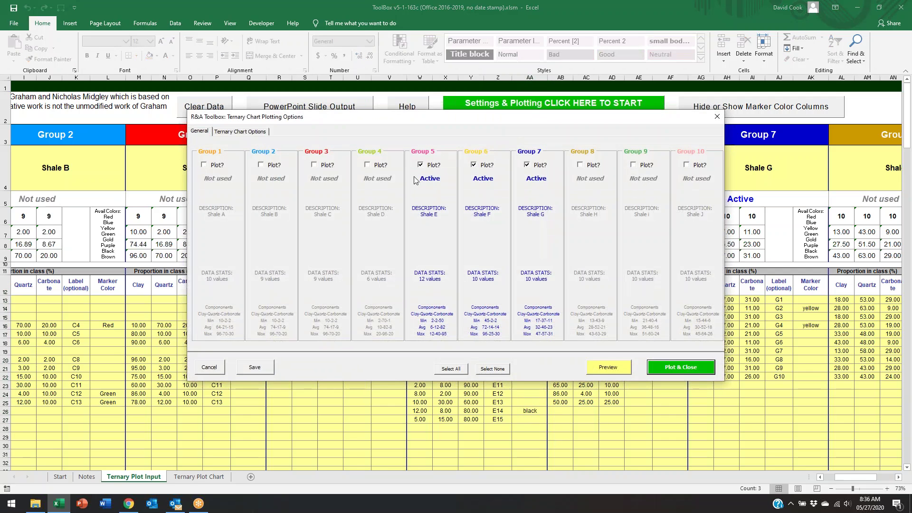
left_click(240, 131)
left_click_drag(347, 123, 164, 179)
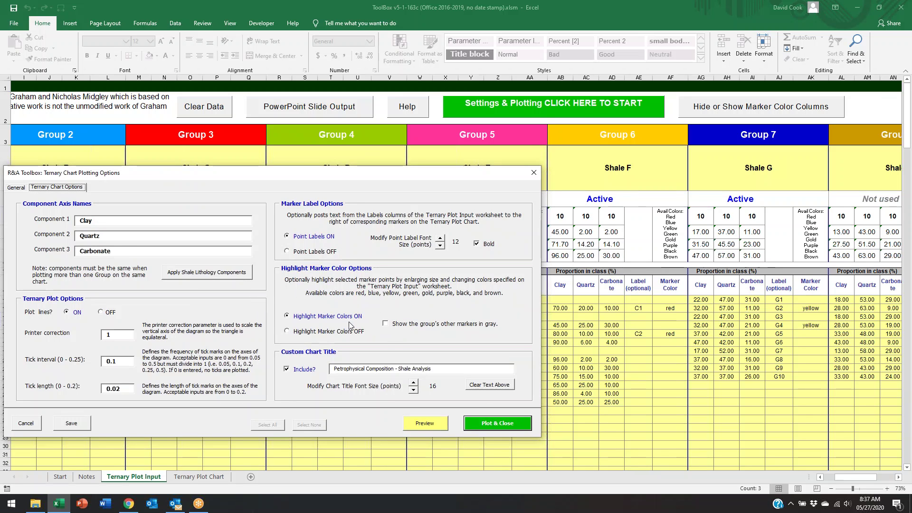
left_click(669, 333)
left_click(310, 161)
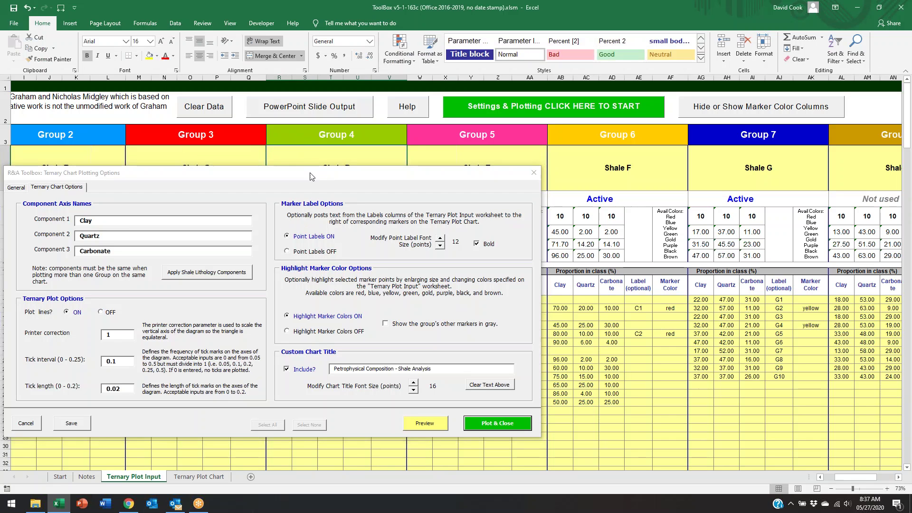
left_click_drag(306, 171, 454, 161)
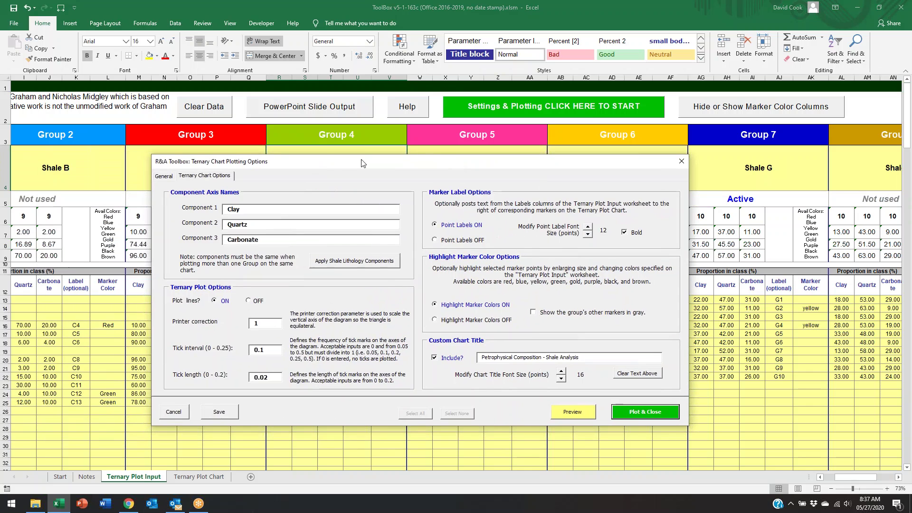
Check the groups chosen for plotting, plot Groups 5, 6 and 7 on the ternary chart, and inspect the G2 marker.
left_click(169, 176)
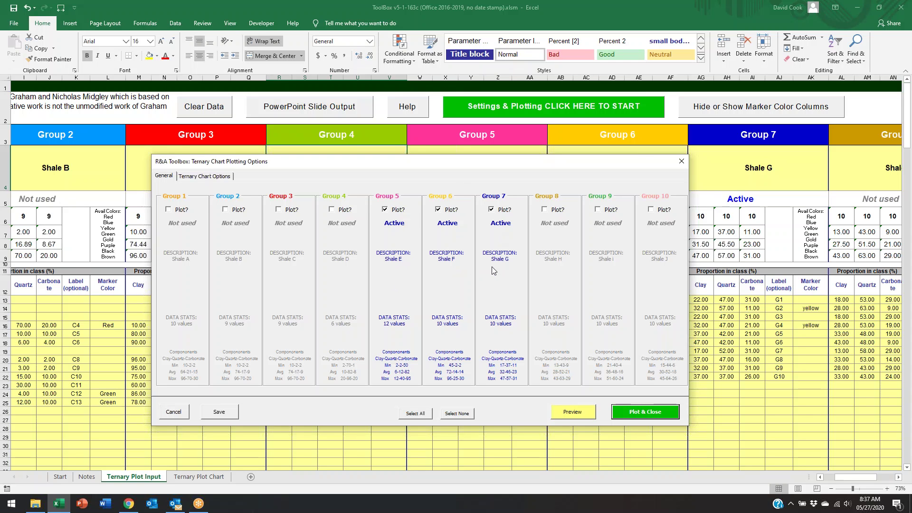
left_click(630, 415)
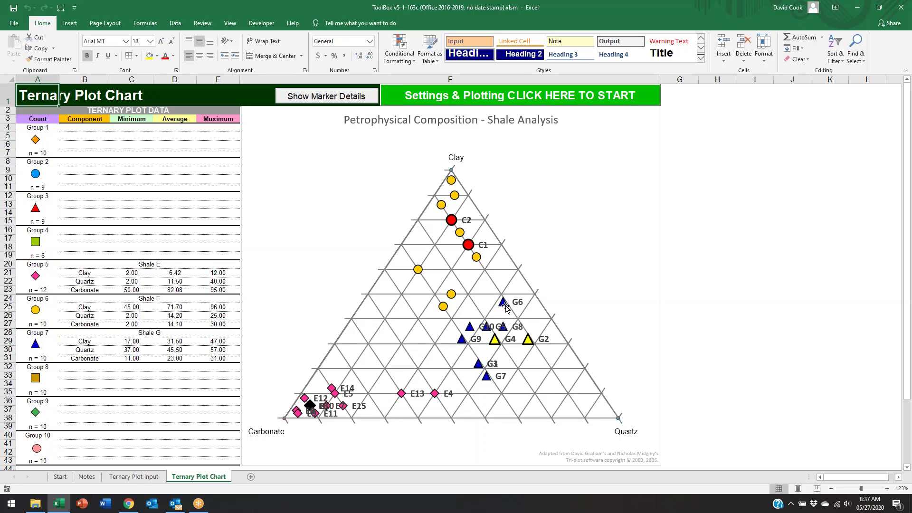
mouse_move(530, 347)
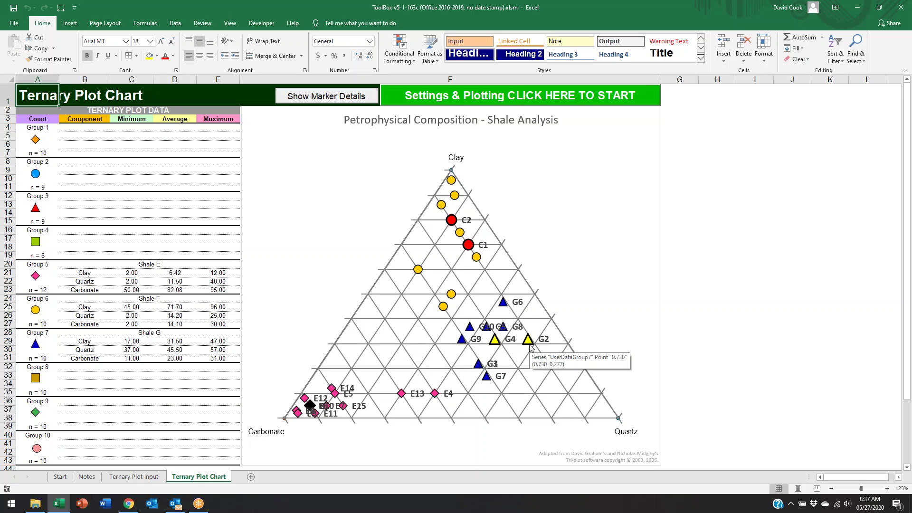